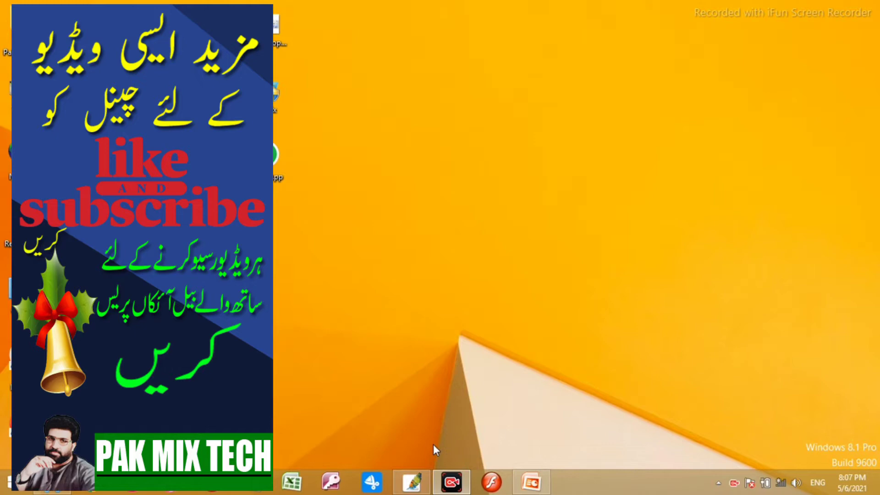
- Bring Photoshop back up and reposition the 01 (73).jpg woman photo window in front
{"action": "left_click", "coordinate": [412, 483]}
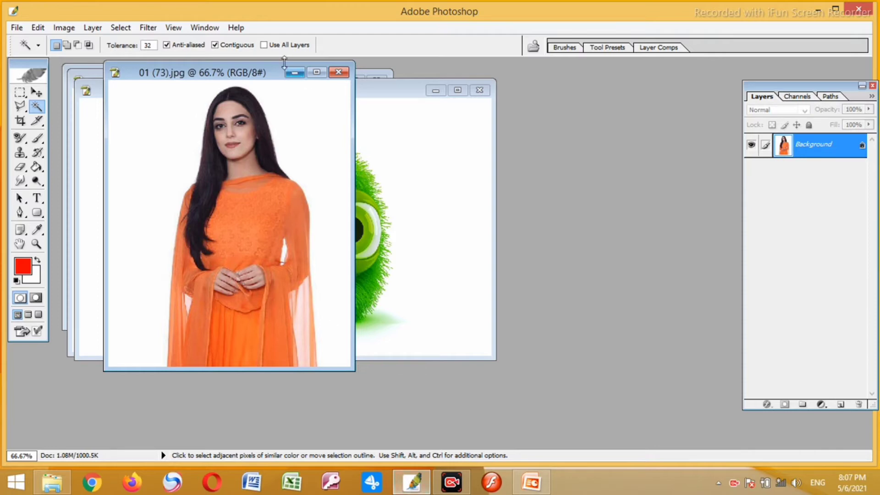
{"action": "left_click_drag", "start_coordinate": [252, 73], "coordinate": [339, 81]}
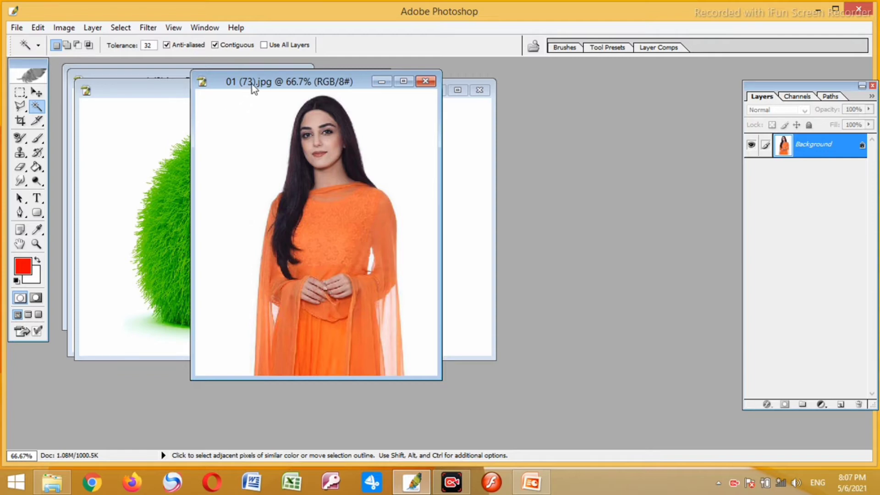
{"action": "left_click_drag", "start_coordinate": [252, 85], "coordinate": [235, 118]}
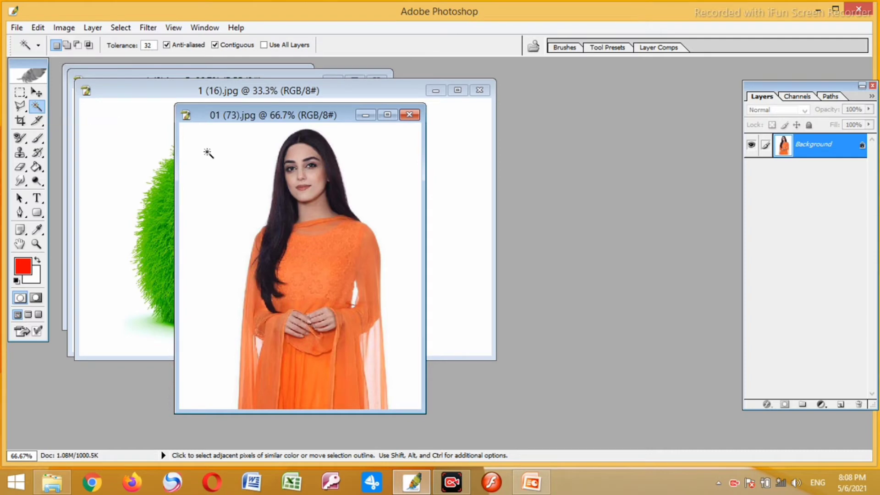
{"action": "left_click_drag", "start_coordinate": [238, 117], "coordinate": [266, 96]}
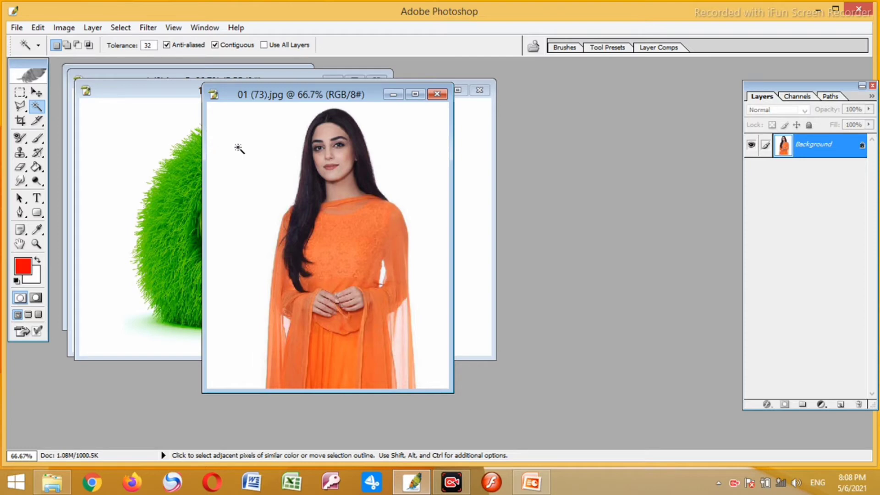
- Magic Wand the white background around the woman in 01 (73).jpg, then ready the Paint Bucket
{"action": "left_click", "coordinate": [262, 145]}
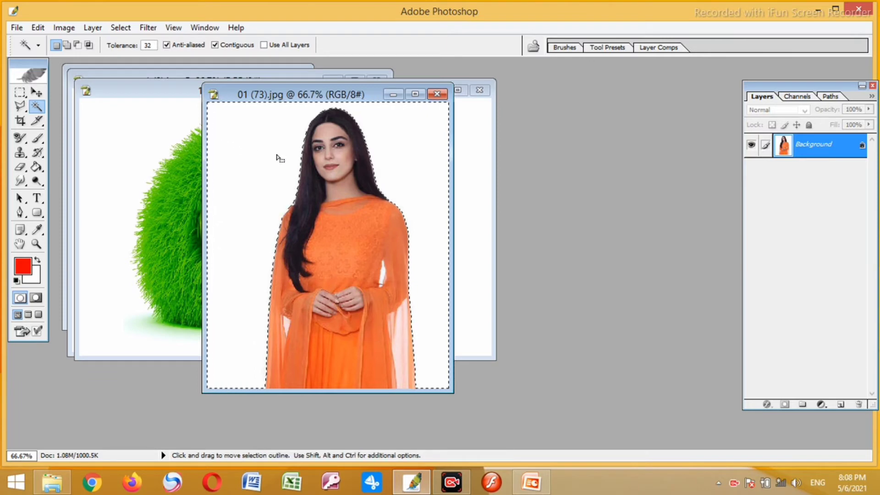
{"action": "left_click", "coordinate": [36, 167]}
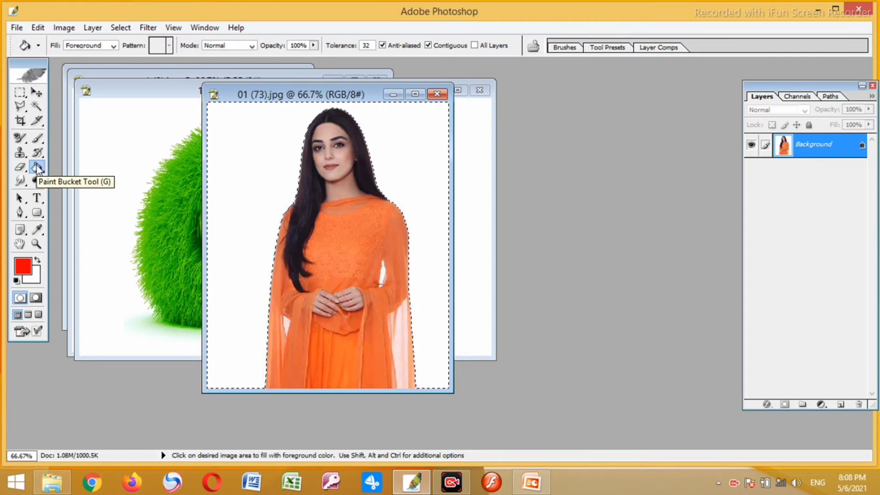
- Fill the woman's selected background red and bring the green monster 1 (16).jpg forward
{"action": "left_click", "coordinate": [242, 170]}
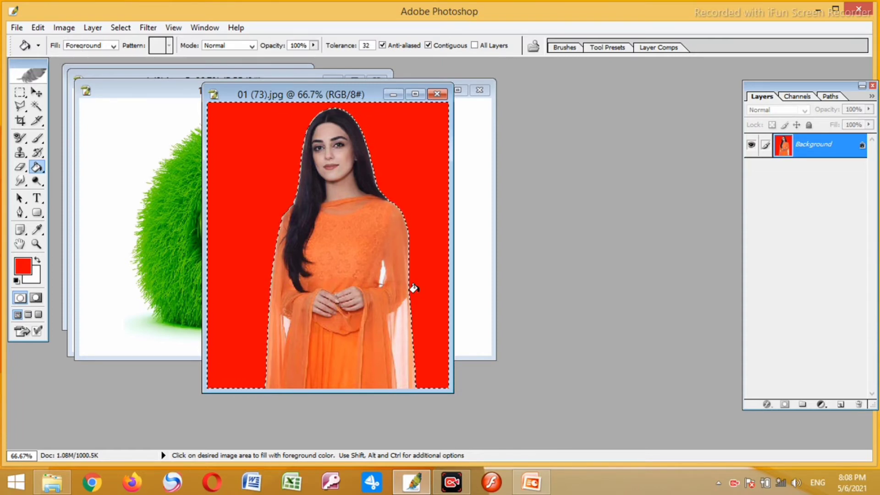
{"action": "left_click", "coordinate": [154, 100]}
{"action": "mouse_move", "coordinate": [366, 91]}
{"action": "left_mouse_down"}
{"action": "mouse_move", "coordinate": [340, 114]}
{"action": "mouse_move", "coordinate": [384, 97]}
{"action": "mouse_move", "coordinate": [384, 112]}
{"action": "left_mouse_up"}
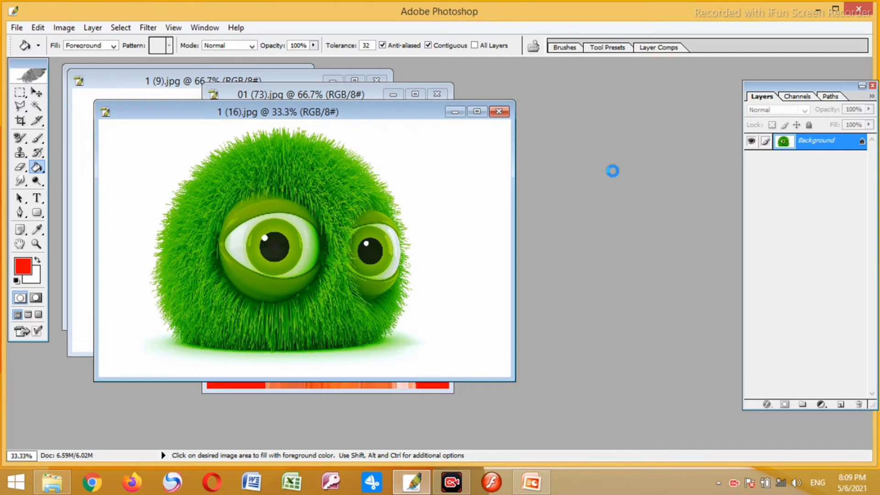
- Open download-45-hd-windows-xp-wallpapers-for-free-3.jpg from H:\ADOBE NEW LESSONS\WALLPAPER
{"action": "key", "text": "ctrl+o"}
{"action": "left_click", "coordinate": [42, 179]}
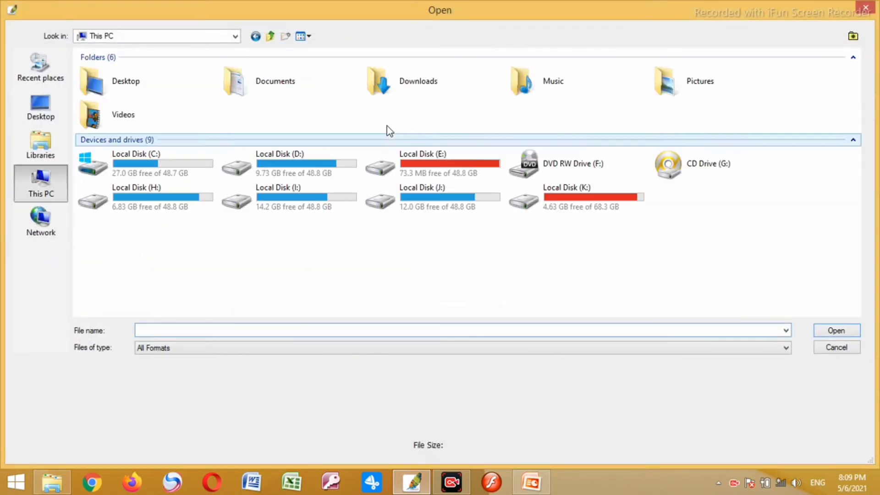
{"action": "double_click", "coordinate": [138, 198]}
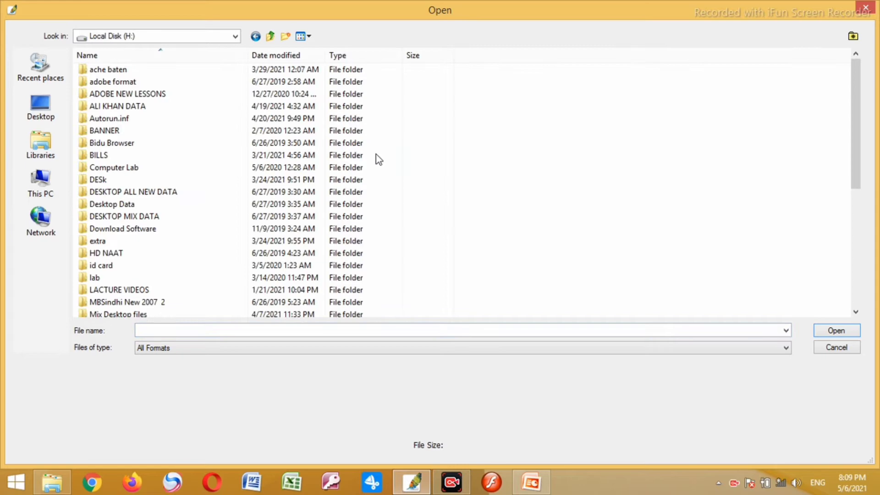
{"action": "double_click", "coordinate": [147, 94]}
{"action": "double_click", "coordinate": [131, 266]}
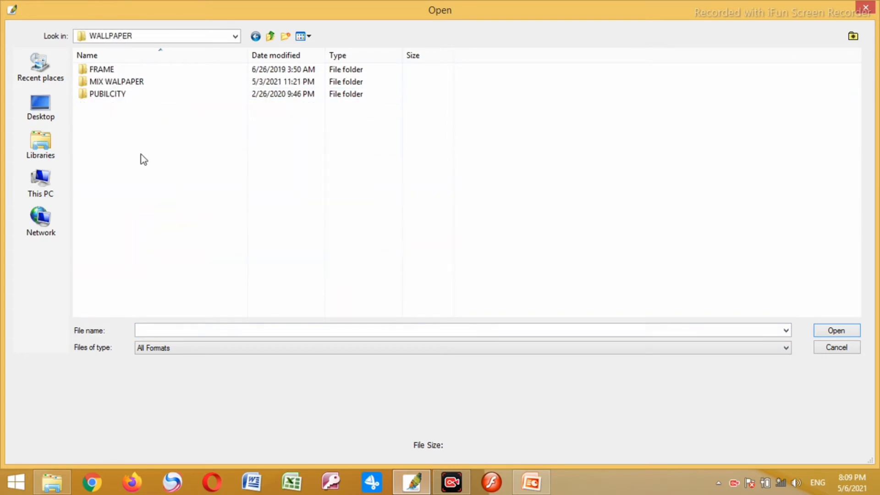
{"action": "double_click", "coordinate": [121, 82]}
{"action": "double_click", "coordinate": [120, 93]}
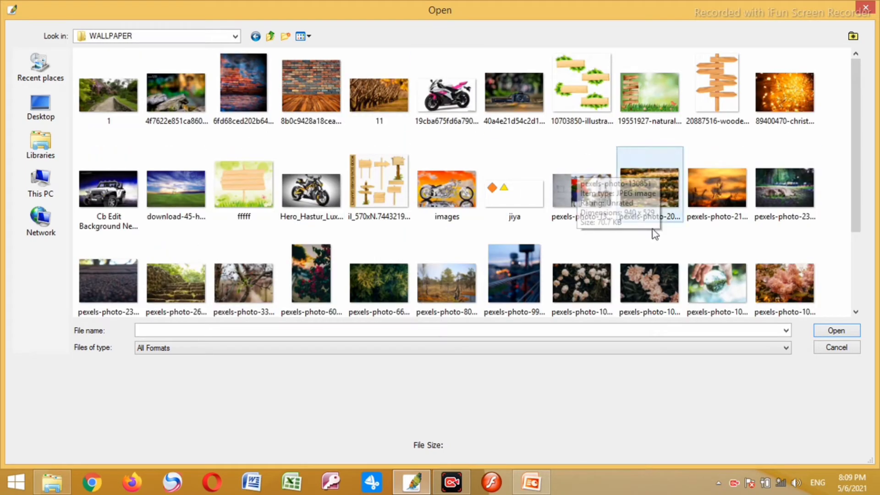
{"action": "double_click", "coordinate": [169, 185]}
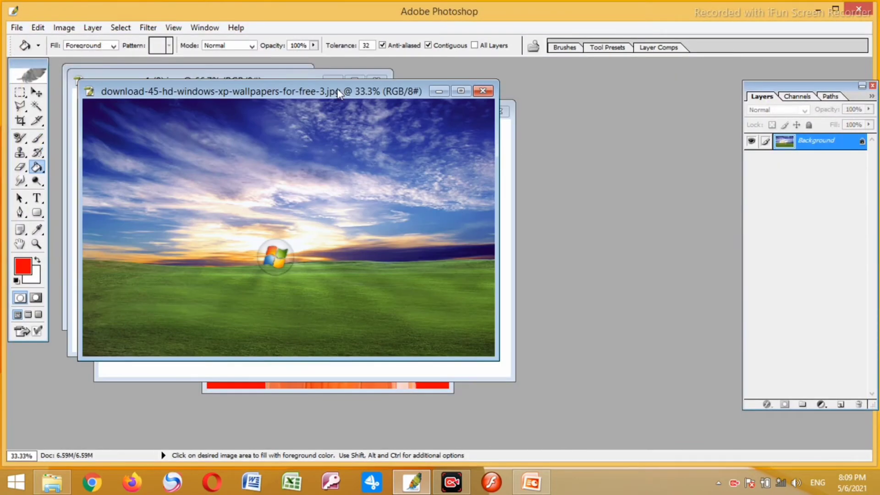
- Drag the green monster 1 (16).jpg into the wallpaper as Layer 1 and scale it down
{"action": "left_click_drag", "start_coordinate": [338, 93], "coordinate": [468, 101]}
{"action": "left_click", "coordinate": [153, 114]}
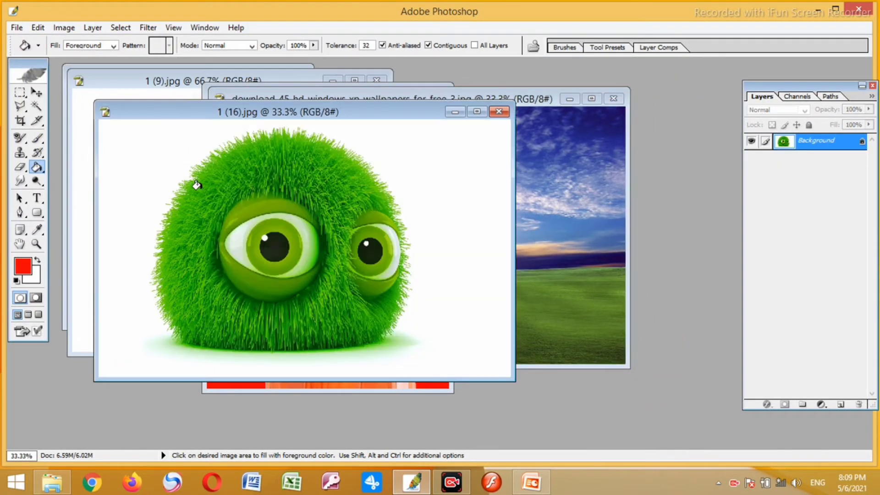
{"action": "key", "text": "v"}
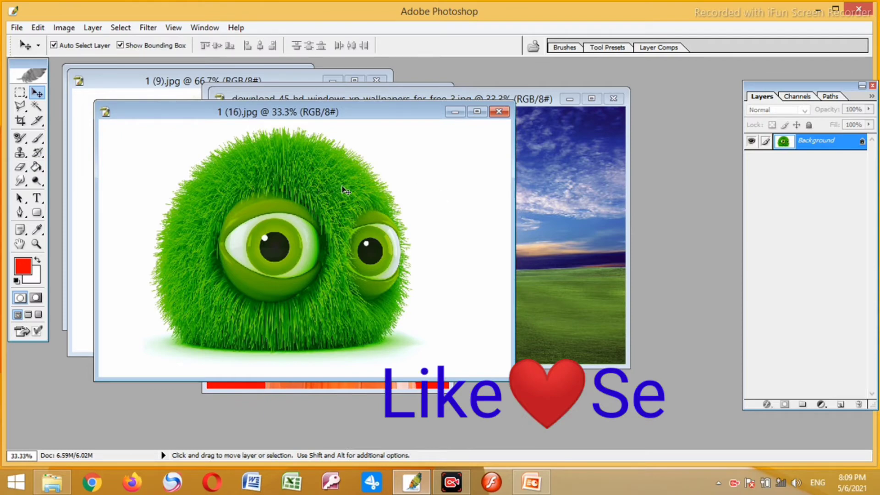
{"action": "mouse_move", "coordinate": [343, 188]}
{"action": "left_mouse_down"}
{"action": "mouse_move", "coordinate": [557, 182]}
{"action": "mouse_move", "coordinate": [453, 204]}
{"action": "left_mouse_up"}
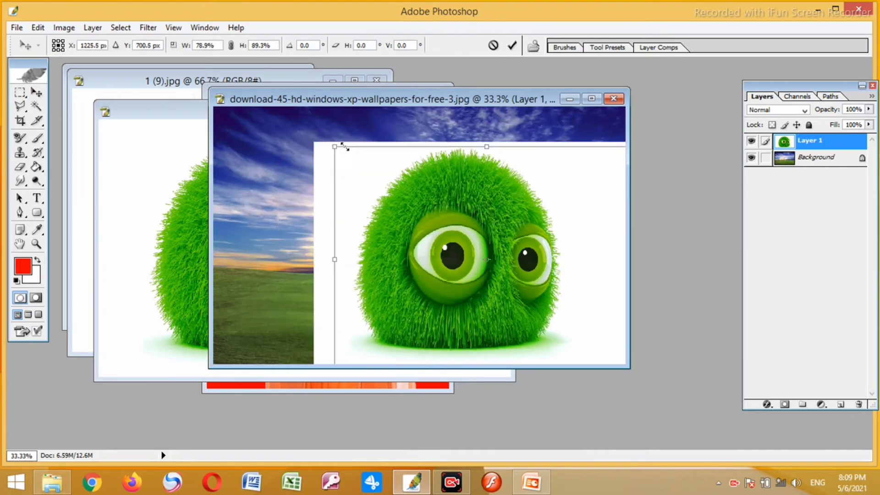
{"action": "mouse_move", "coordinate": [224, 112]}
{"action": "left_mouse_down"}
{"action": "mouse_move", "coordinate": [365, 177]}
{"action": "mouse_move", "coordinate": [353, 163]}
{"action": "left_mouse_up"}
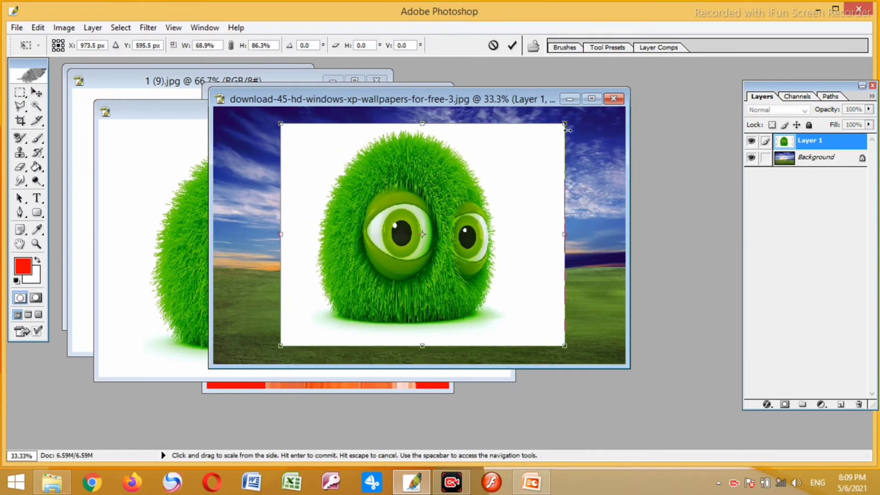
{"action": "left_click_drag", "start_coordinate": [565, 123], "coordinate": [562, 140]}
{"action": "key", "text": "Return"}
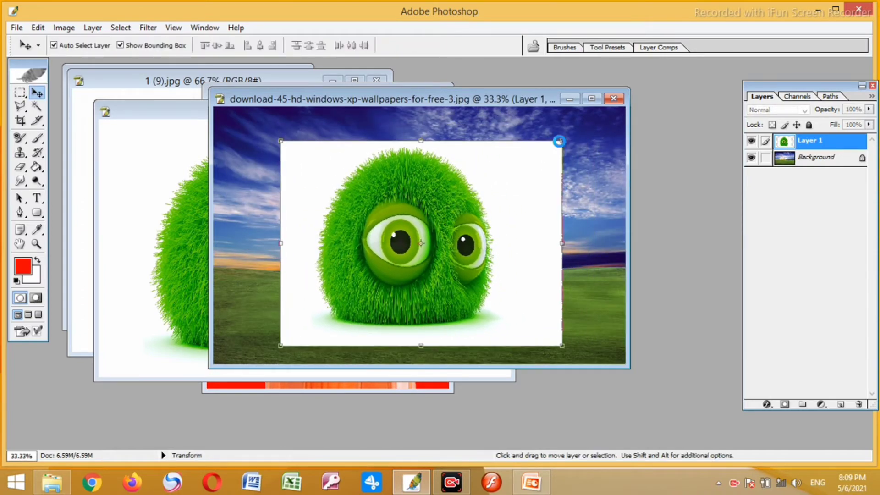
{"action": "left_click", "coordinate": [39, 108]}
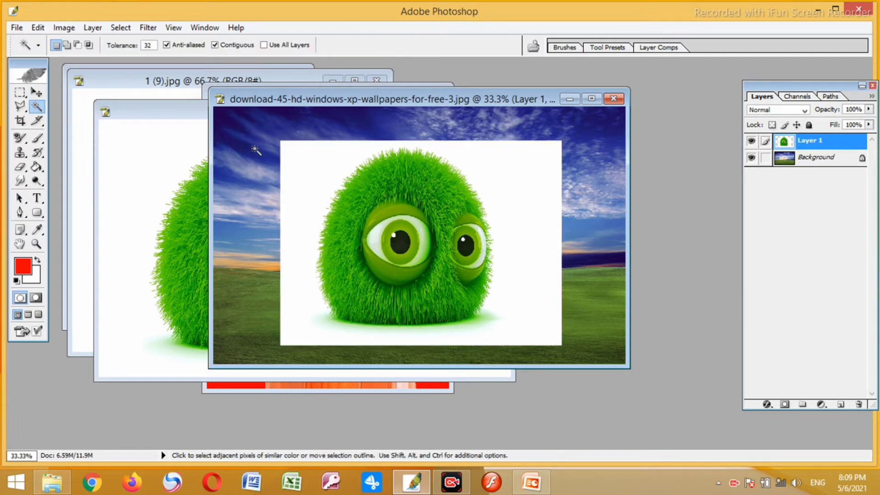
- Delete the white backdrop around the green monster and deselect
{"action": "left_click", "coordinate": [309, 173]}
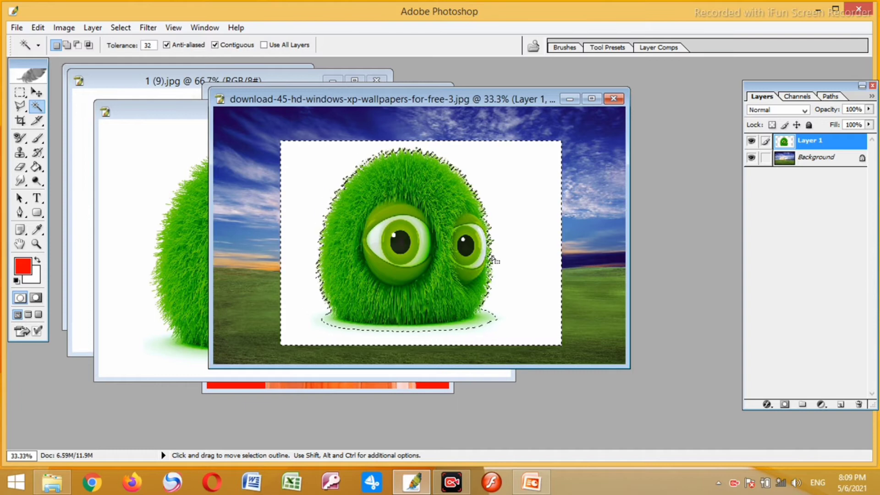
{"action": "key", "text": "Delete"}
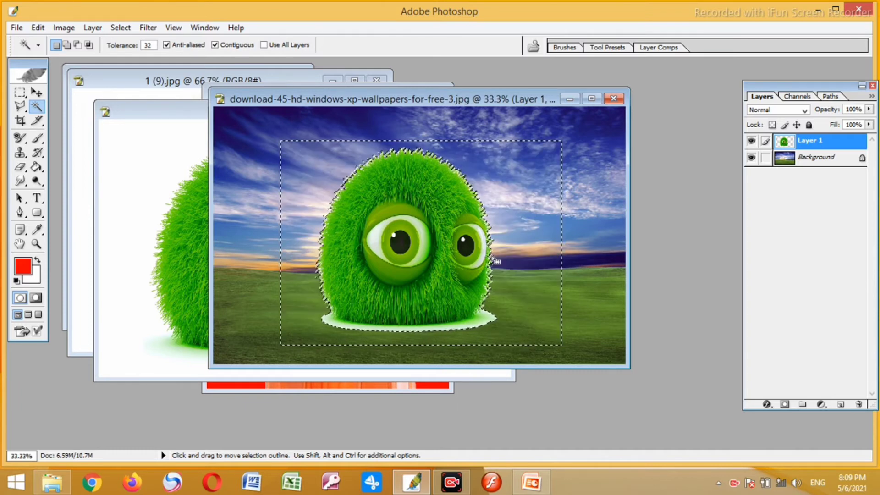
{"action": "key", "text": "ctrl+d"}
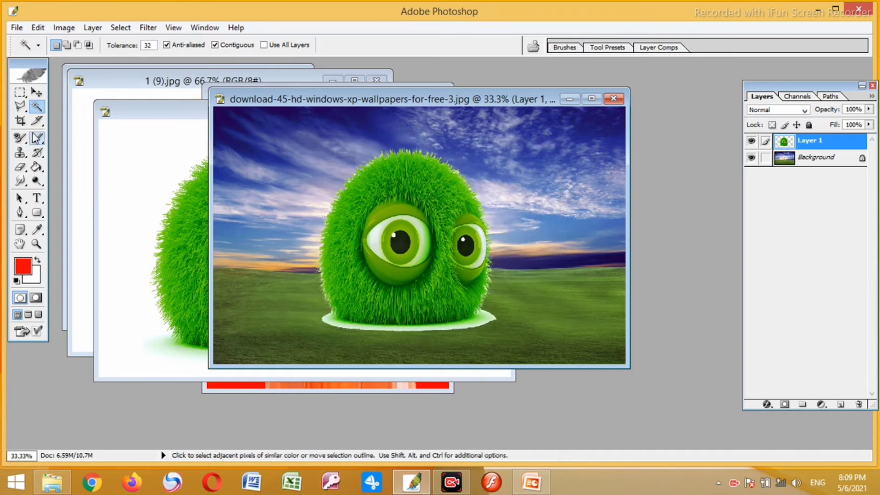
- Shrink the green monster, stretch it taller and place it on the lower-left grass
{"action": "left_click", "coordinate": [37, 92]}
{"action": "left_click_drag", "start_coordinate": [497, 147], "coordinate": [462, 216]}
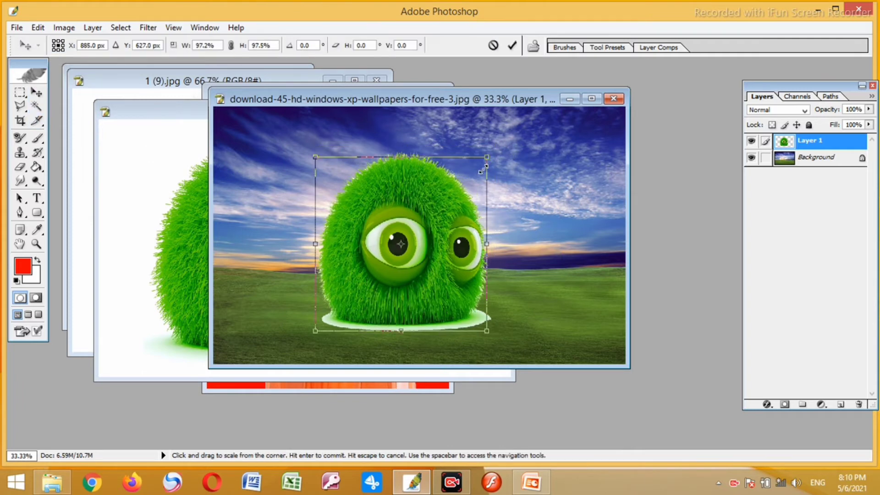
{"action": "mouse_move", "coordinate": [412, 255]}
{"action": "left_mouse_down"}
{"action": "mouse_move", "coordinate": [345, 255]}
{"action": "mouse_move", "coordinate": [325, 289]}
{"action": "left_mouse_up"}
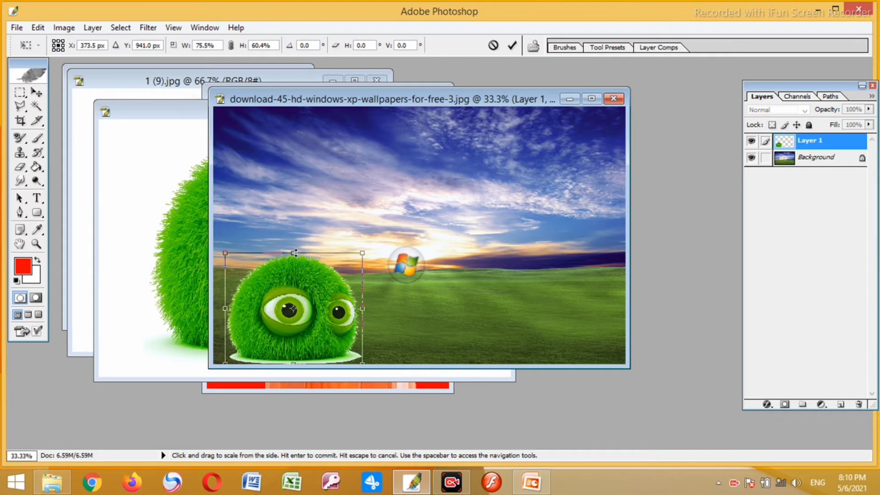
{"action": "left_click_drag", "start_coordinate": [330, 248], "coordinate": [287, 234]}
{"action": "key", "text": "Return"}
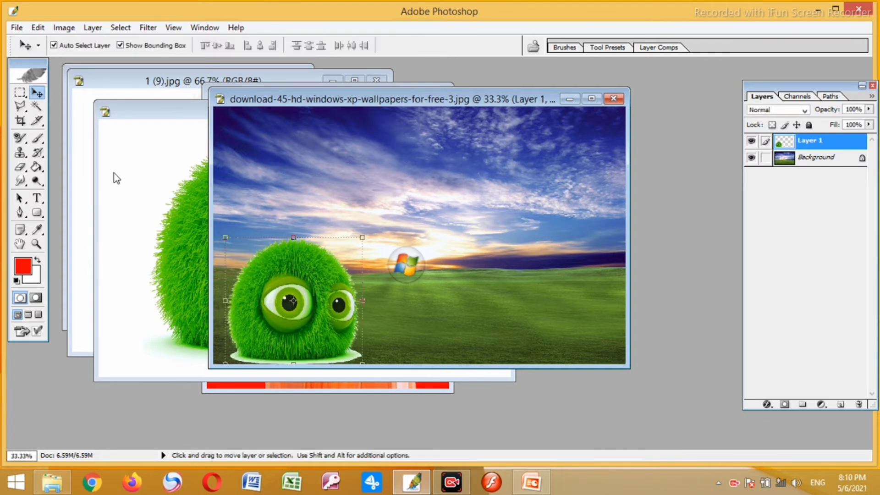
- Drag the grey monster into the wallpaper as Layer 2 and delete its white backdrop
{"action": "left_click", "coordinate": [84, 152]}
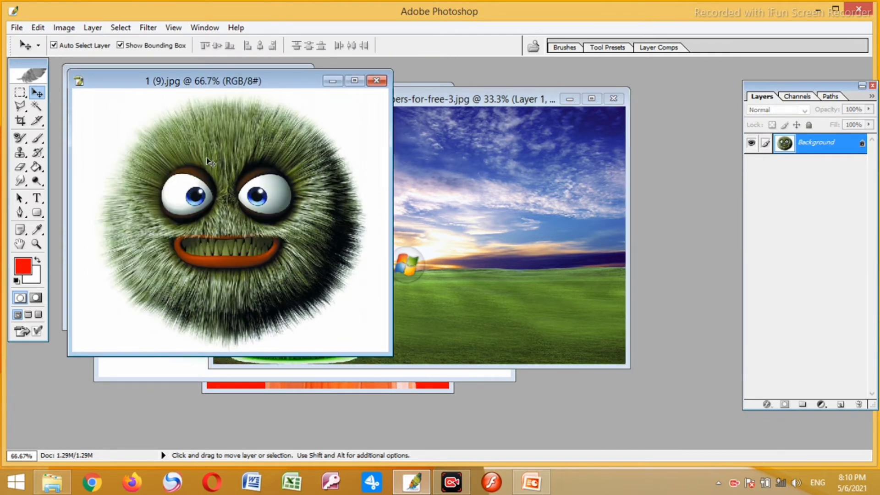
{"action": "left_click_drag", "start_coordinate": [307, 157], "coordinate": [504, 179]}
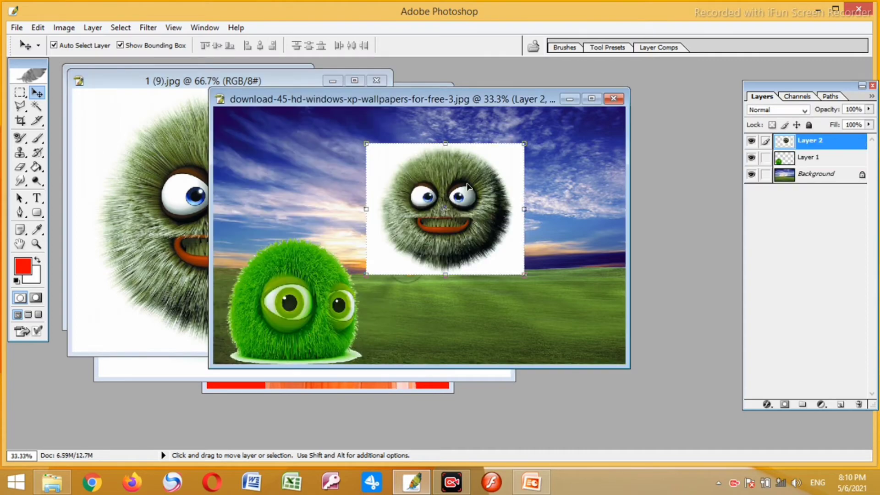
{"action": "left_click_drag", "start_coordinate": [467, 220], "coordinate": [491, 255]}
{"action": "left_click", "coordinate": [37, 106]}
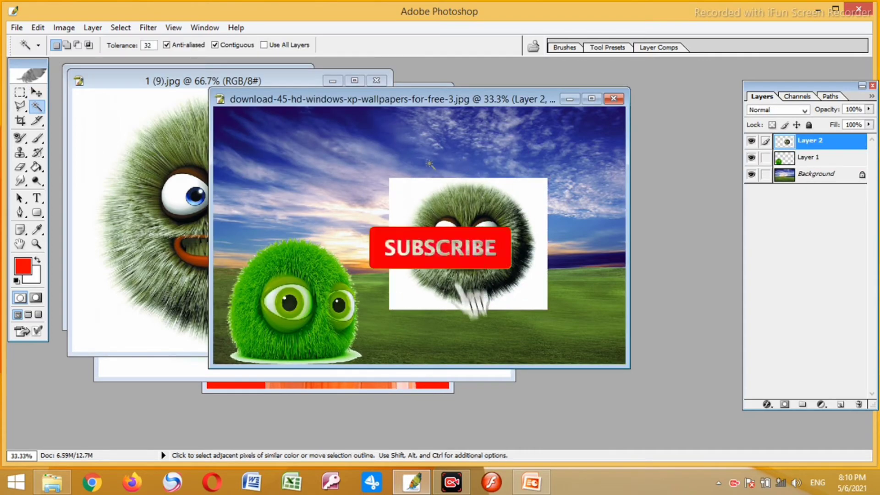
{"action": "left_click", "coordinate": [409, 188]}
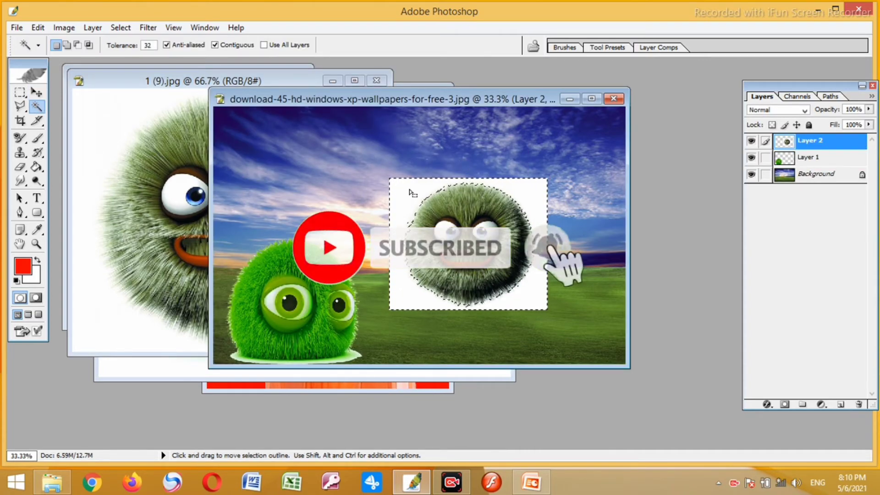
{"action": "key", "text": "Delete"}
{"action": "key", "text": "ctrl+d"}
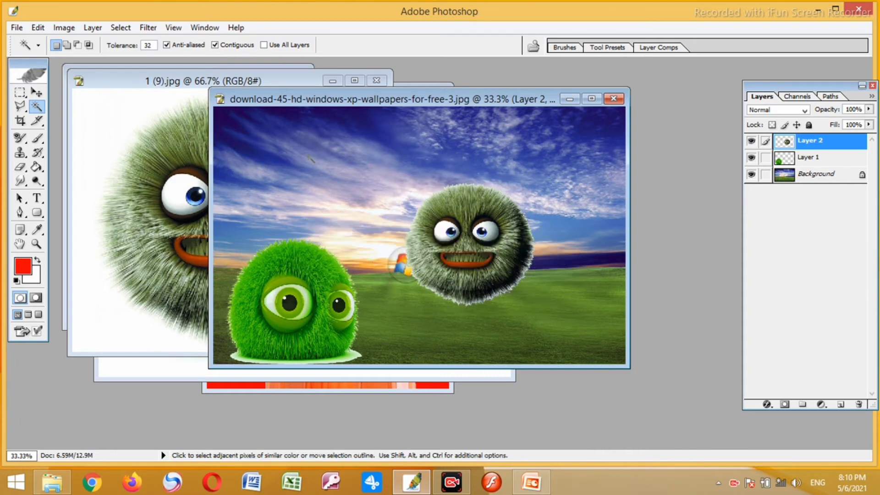
- Move the grey monster down beside the green one and enlarge it slightly
{"action": "left_click", "coordinate": [37, 92]}
{"action": "mouse_move", "coordinate": [496, 250]}
{"action": "left_mouse_down"}
{"action": "mouse_move", "coordinate": [454, 307]}
{"action": "mouse_move", "coordinate": [470, 306]}
{"action": "left_mouse_up"}
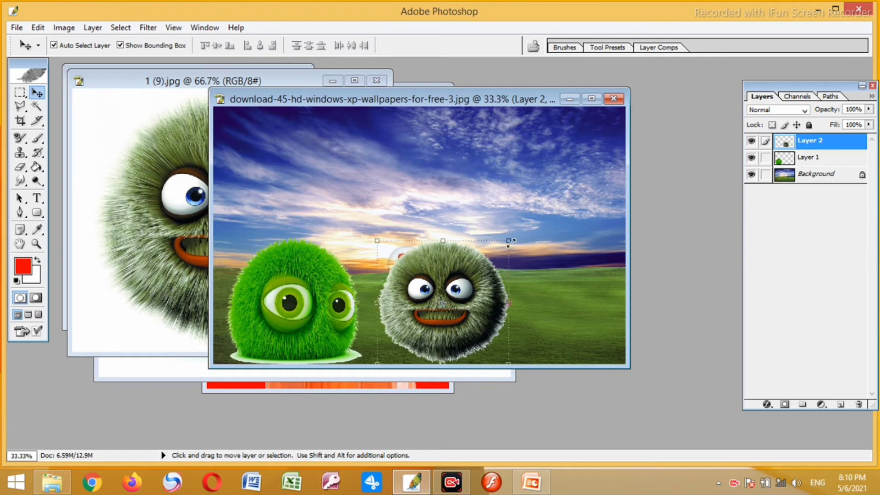
{"action": "left_click_drag", "start_coordinate": [508, 242], "coordinate": [519, 232]}
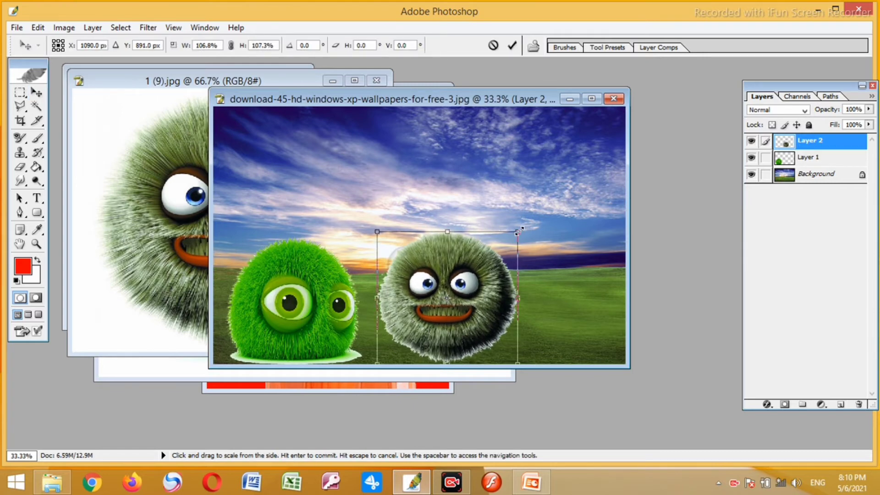
{"action": "key", "text": "Return"}
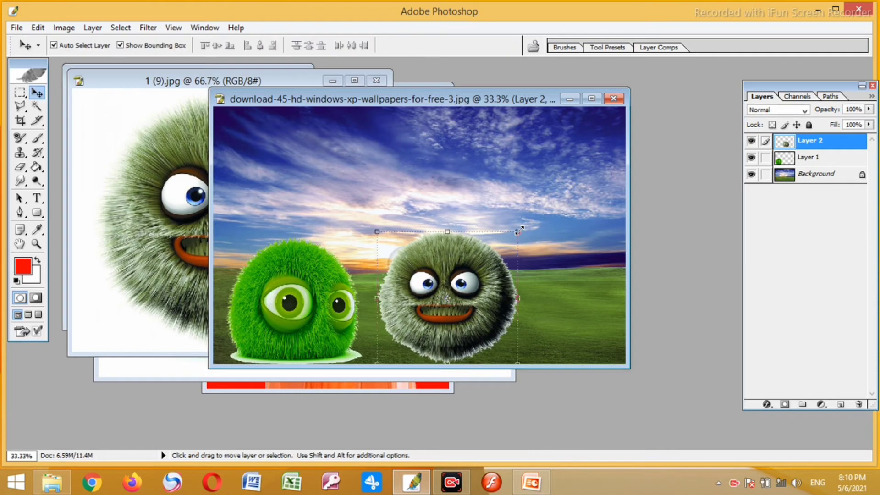
{"action": "left_click", "coordinate": [139, 370]}
- Move the 1 (9).jpg window aside and bring the couple photo 01 (145).jpg into view
{"action": "left_click", "coordinate": [86, 188]}
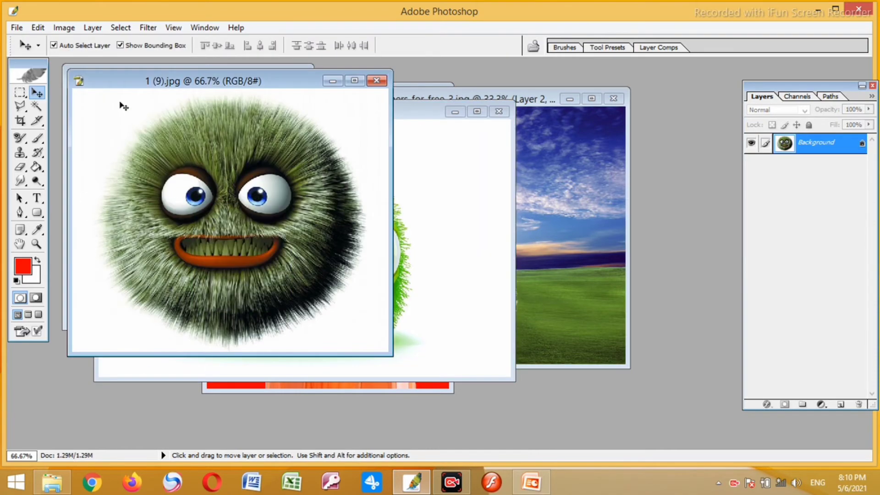
{"action": "left_click_drag", "start_coordinate": [124, 80], "coordinate": [142, 116]}
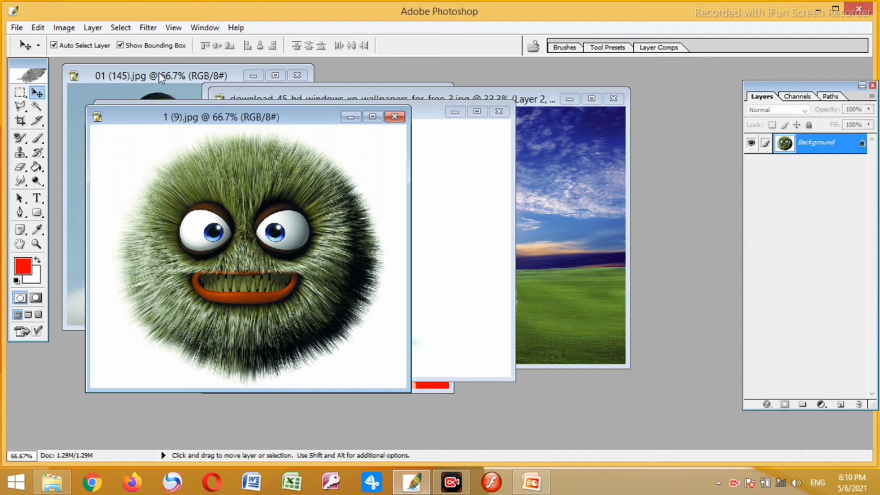
{"action": "left_click", "coordinate": [159, 74]}
{"action": "left_click_drag", "start_coordinate": [168, 76], "coordinate": [291, 102]}
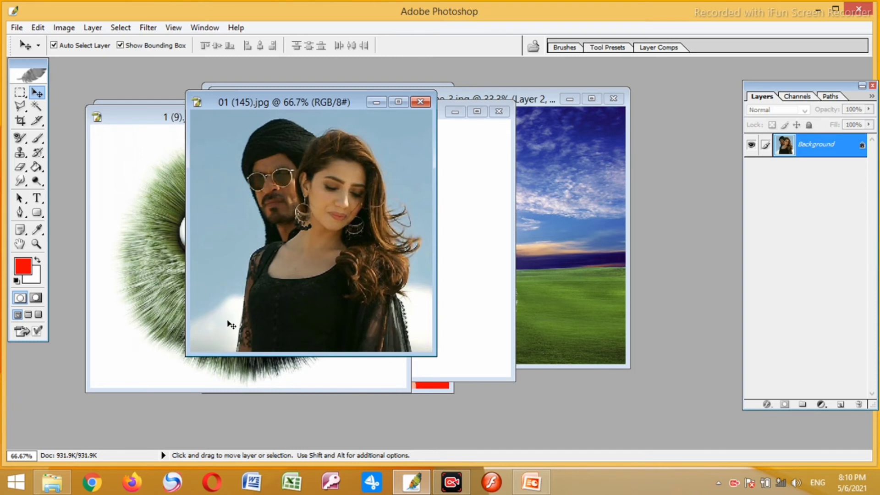
- Select the couple photo's pale sky and set the foreground colour to magenta FF00EA
{"action": "left_click", "coordinate": [37, 107]}
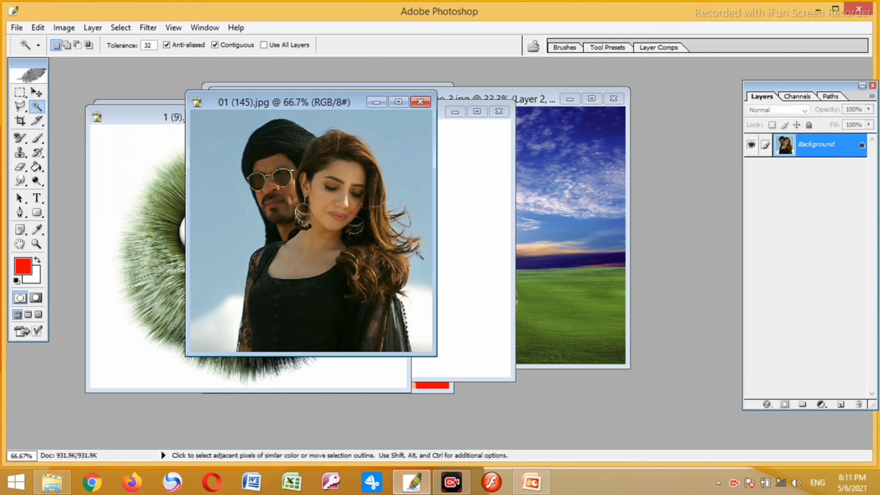
{"action": "left_click", "coordinate": [229, 277]}
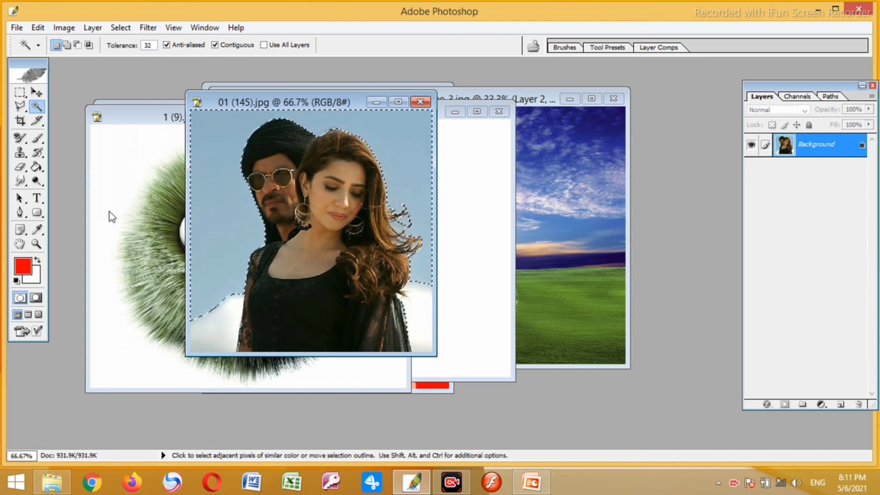
{"action": "left_click", "coordinate": [23, 265]}
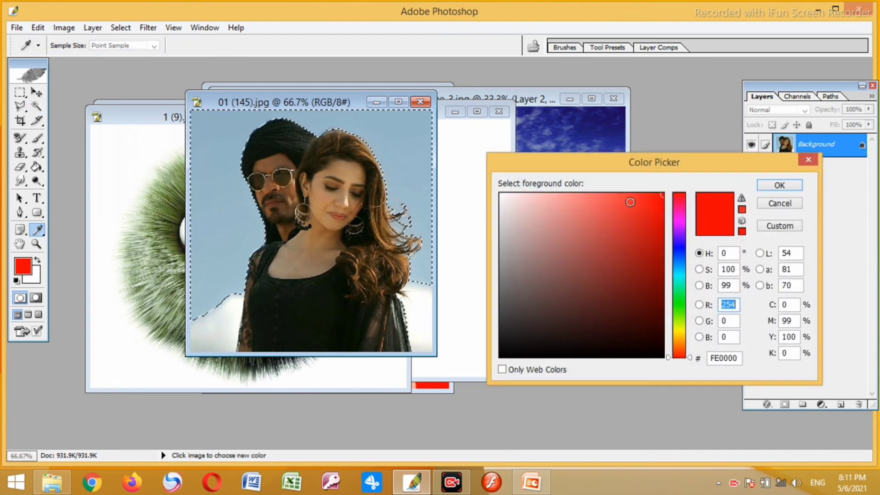
{"action": "left_click", "coordinate": [679, 218]}
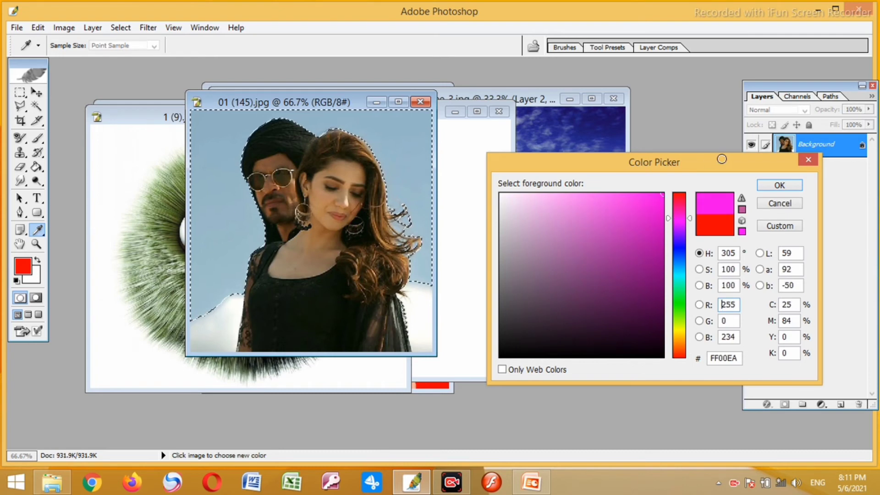
{"action": "left_click", "coordinate": [776, 186]}
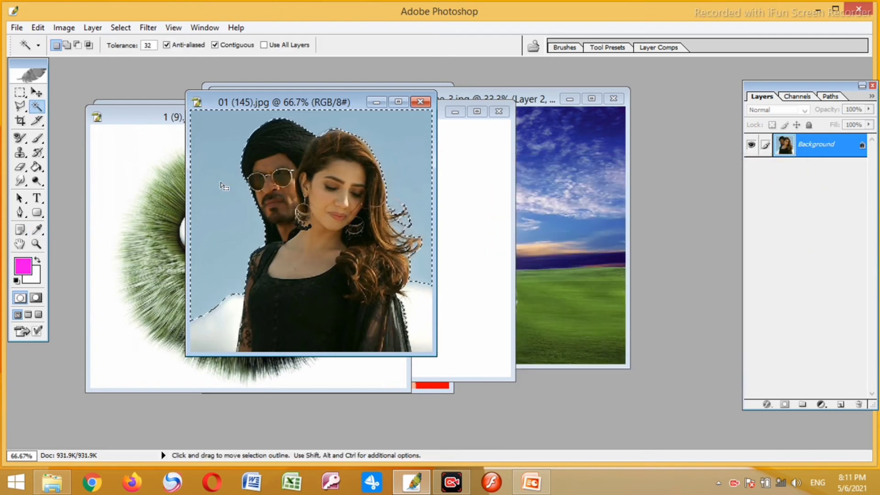
- Try a magenta Paint Bucket fill on the sky, then deselect and undo it
{"action": "left_click", "coordinate": [37, 167]}
{"action": "left_click", "coordinate": [248, 181]}
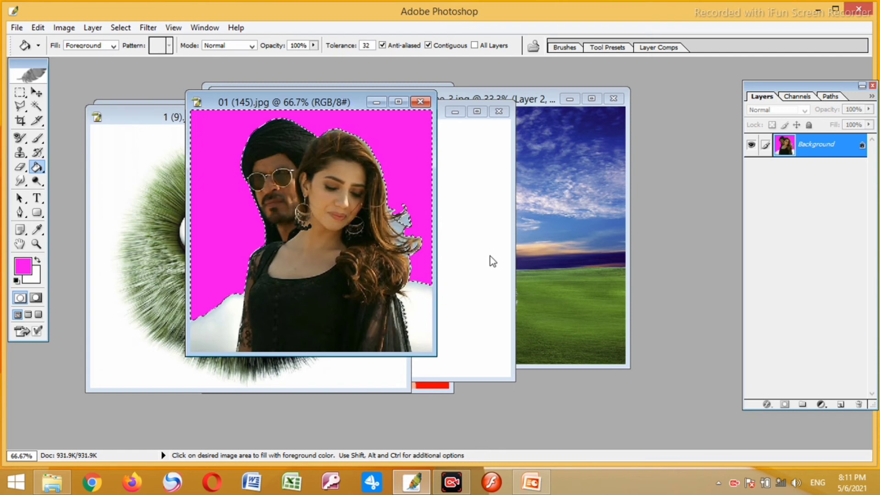
{"action": "key", "text": "ctrl+d"}
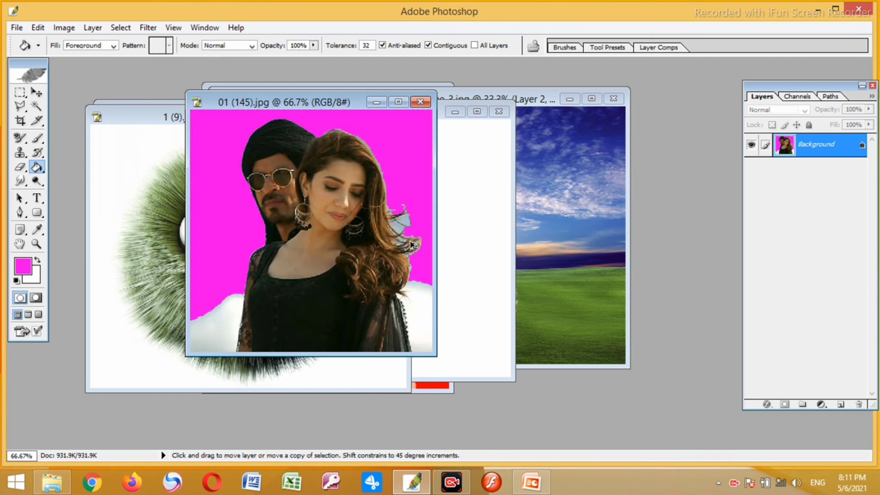
{"action": "key", "text": "ctrl+alt+z"}
{"action": "key", "text": "ctrl+alt+z"}
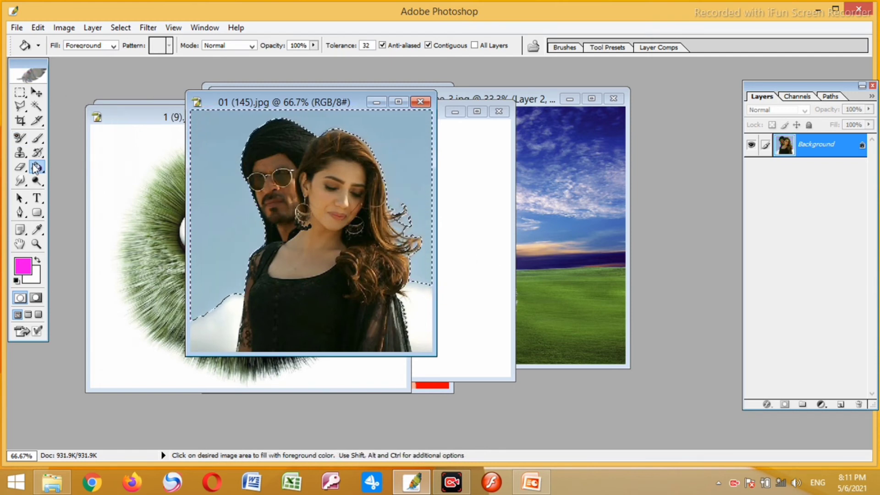
{"action": "right_click", "coordinate": [36, 168]}
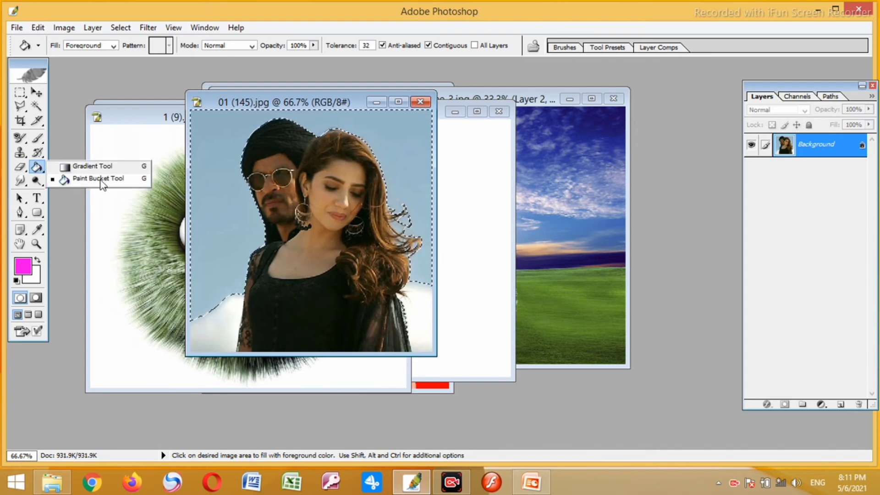
{"action": "left_click", "coordinate": [87, 167]}
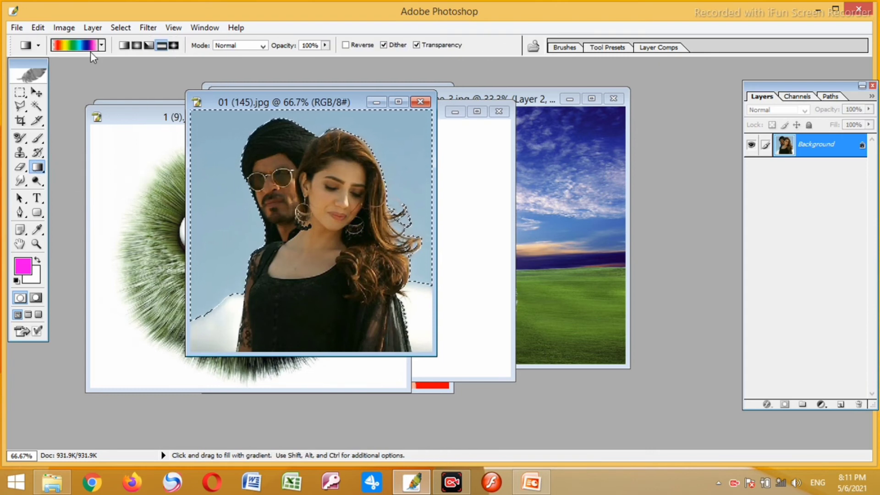
{"action": "left_click", "coordinate": [102, 45]}
{"action": "left_click", "coordinate": [95, 92]}
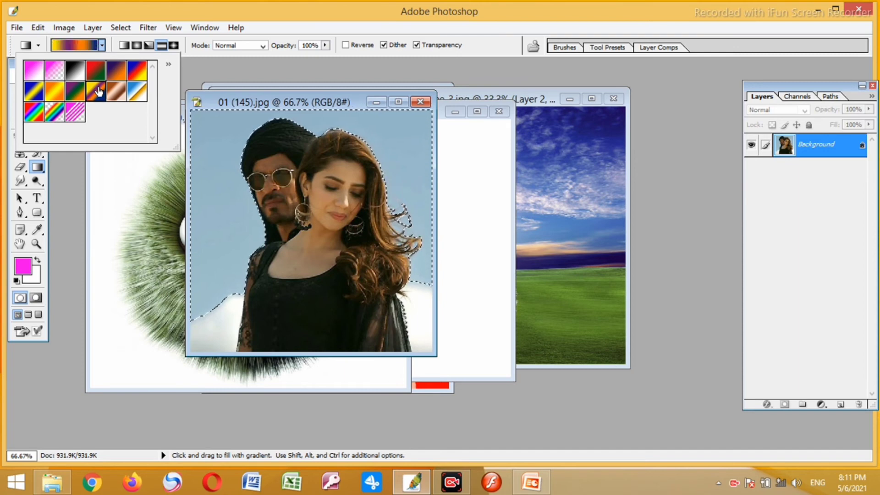
{"action": "left_click_drag", "start_coordinate": [200, 132], "coordinate": [236, 201]}
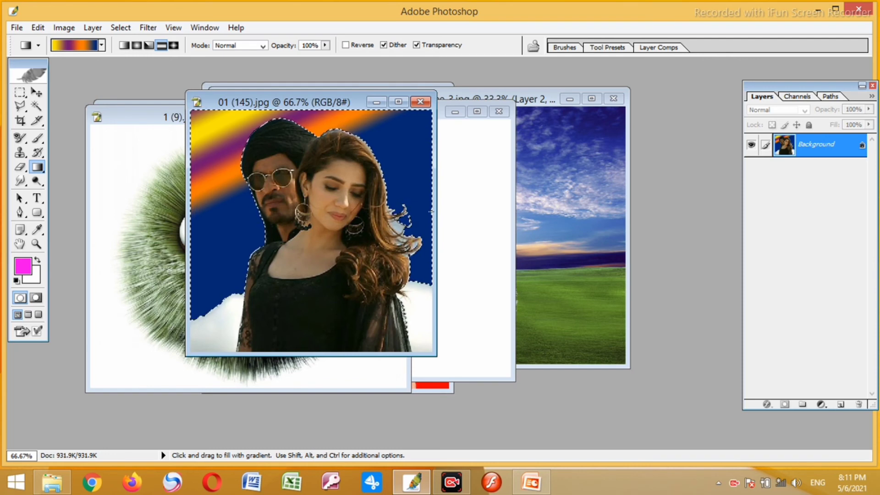
{"action": "key", "text": "v"}
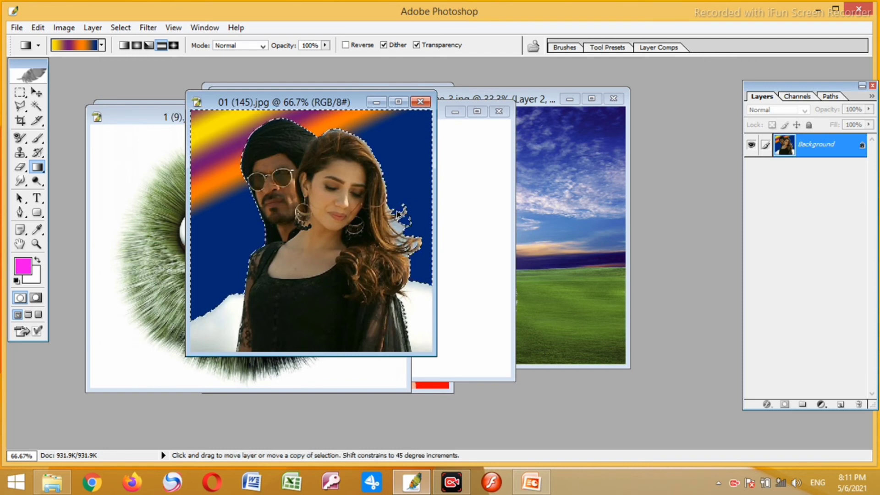
{"action": "key", "text": "ctrl+z"}
{"action": "key", "text": "ctrl+d"}
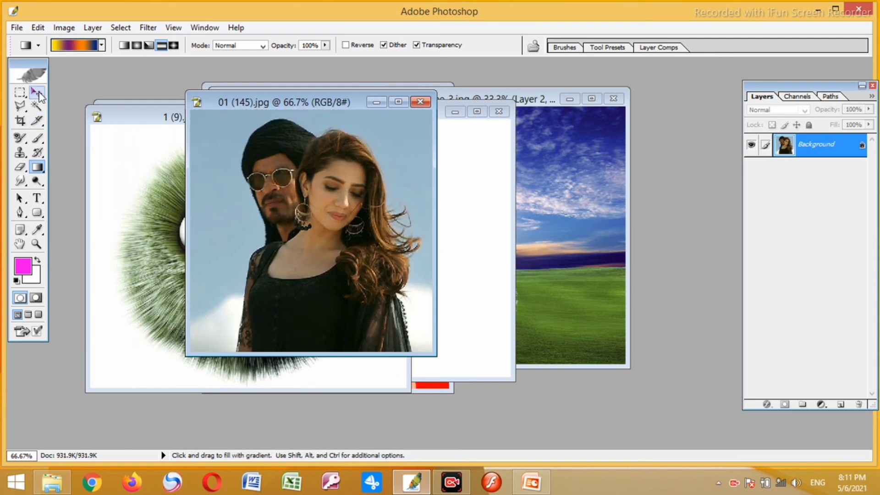
- Drag the couple photo into the wallpaper as Layer 3 and delete its light-blue sky
{"action": "left_click", "coordinate": [36, 92]}
{"action": "mouse_move", "coordinate": [472, 188]}
{"action": "left_mouse_down"}
{"action": "mouse_move", "coordinate": [566, 191]}
{"action": "mouse_move", "coordinate": [464, 177]}
{"action": "mouse_move", "coordinate": [378, 185]}
{"action": "left_mouse_up"}
{"action": "left_click", "coordinate": [37, 107]}
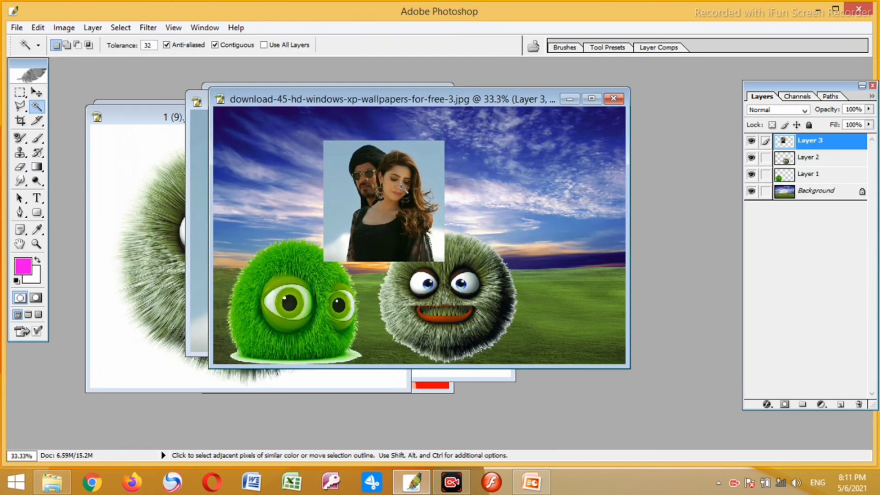
{"action": "left_click", "coordinate": [346, 176]}
{"action": "key", "text": "Delete"}
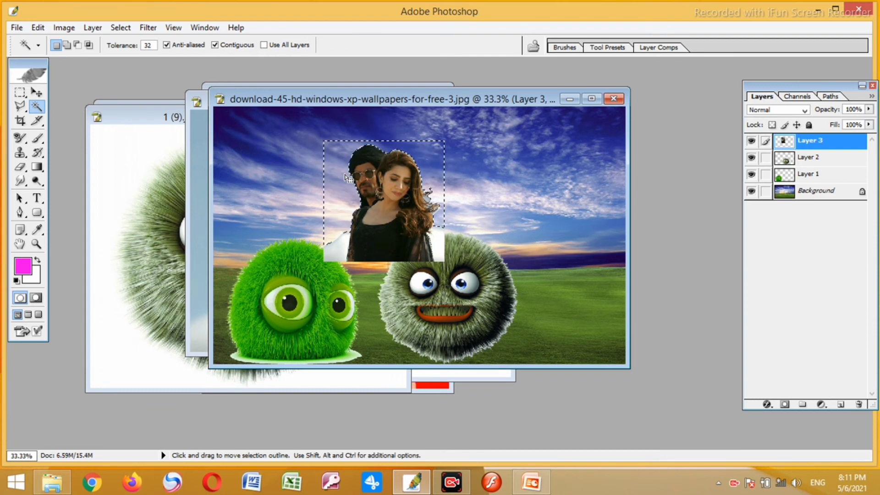
{"action": "key", "text": "ctrl+d"}
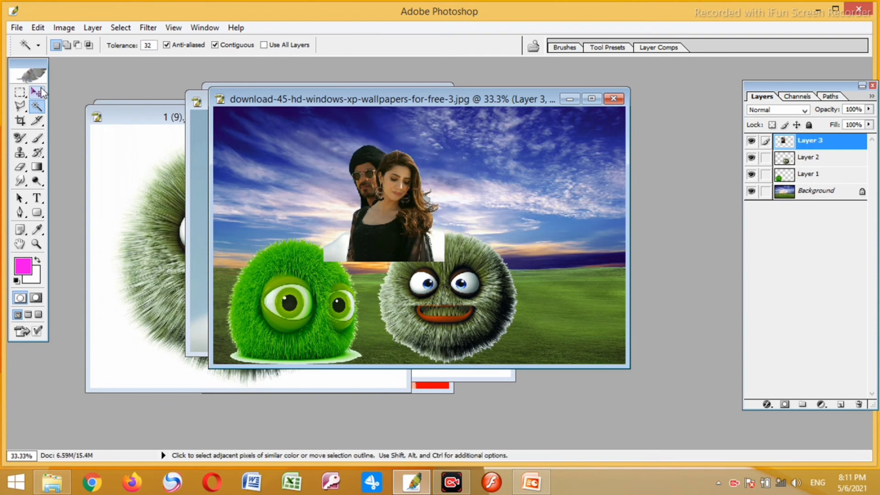
- Enlarge the couple and position them in front of both monsters
{"action": "left_click", "coordinate": [37, 92]}
{"action": "left_click_drag", "start_coordinate": [444, 260], "coordinate": [512, 364]}
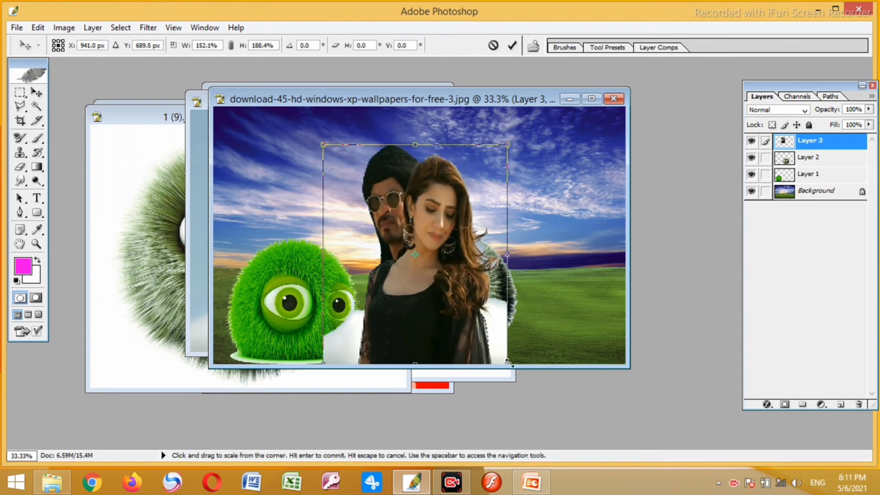
{"action": "mouse_move", "coordinate": [473, 330]}
{"action": "left_mouse_down"}
{"action": "mouse_move", "coordinate": [420, 316]}
{"action": "mouse_move", "coordinate": [425, 331]}
{"action": "left_mouse_up"}
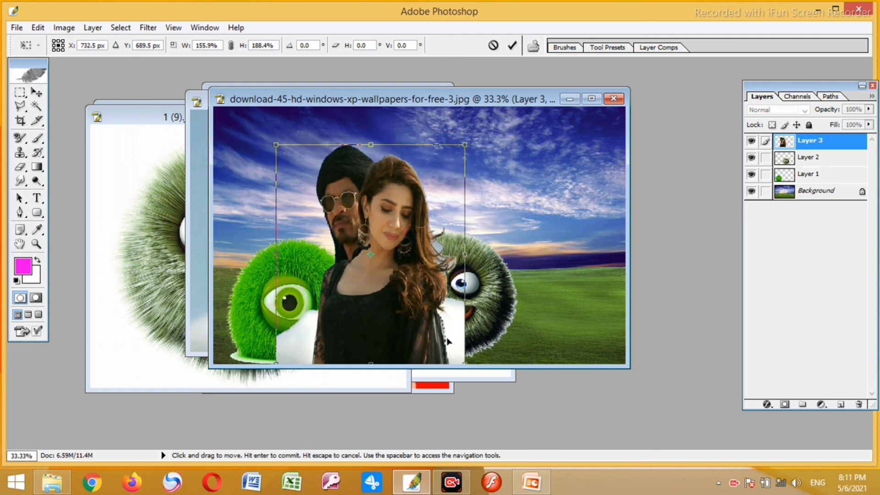
{"action": "left_click_drag", "start_coordinate": [465, 145], "coordinate": [478, 129]}
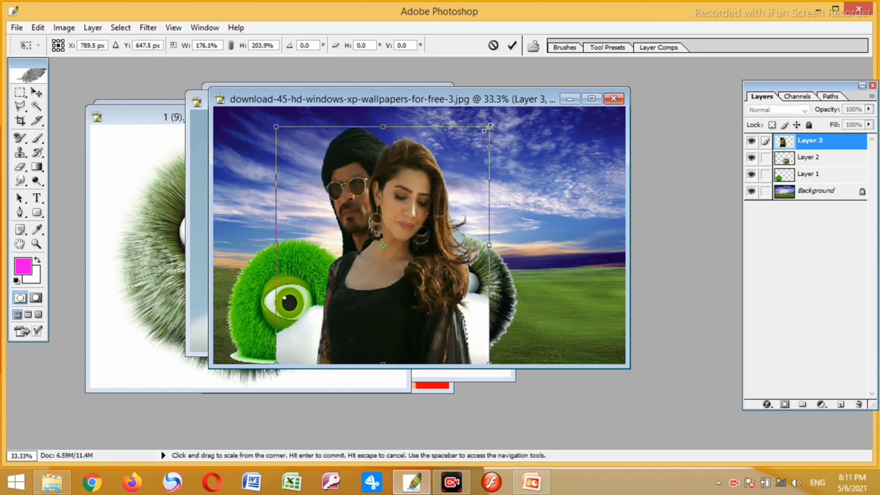
{"action": "key", "text": "Return"}
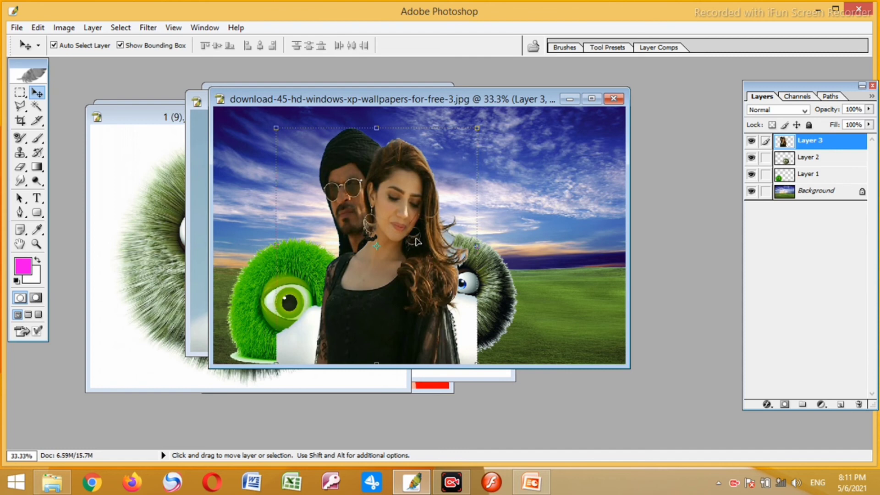
- Stack monster Layers 2 and 1 above couple Layer 3, then scale the couple up slightly
{"action": "left_click_drag", "start_coordinate": [807, 158], "coordinate": [809, 138]}
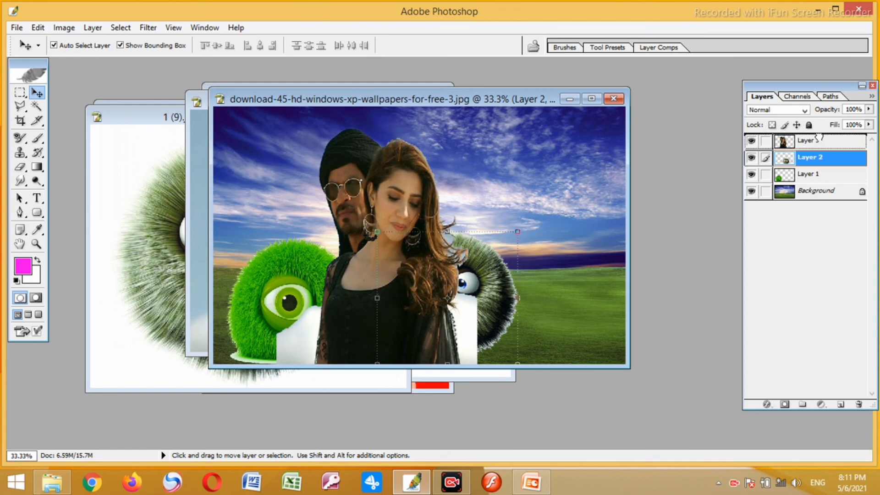
{"action": "left_click_drag", "start_coordinate": [811, 177], "coordinate": [810, 153]}
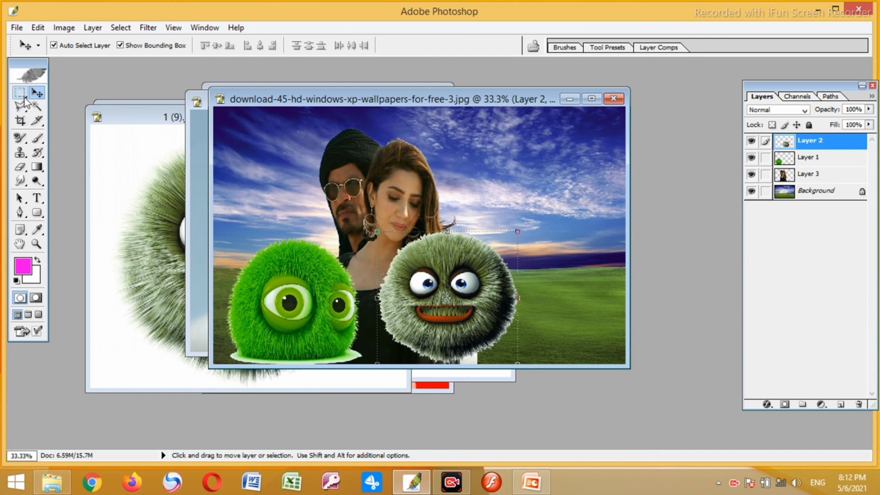
{"action": "left_click", "coordinate": [347, 167]}
{"action": "left_click_drag", "start_coordinate": [275, 128], "coordinate": [245, 114]}
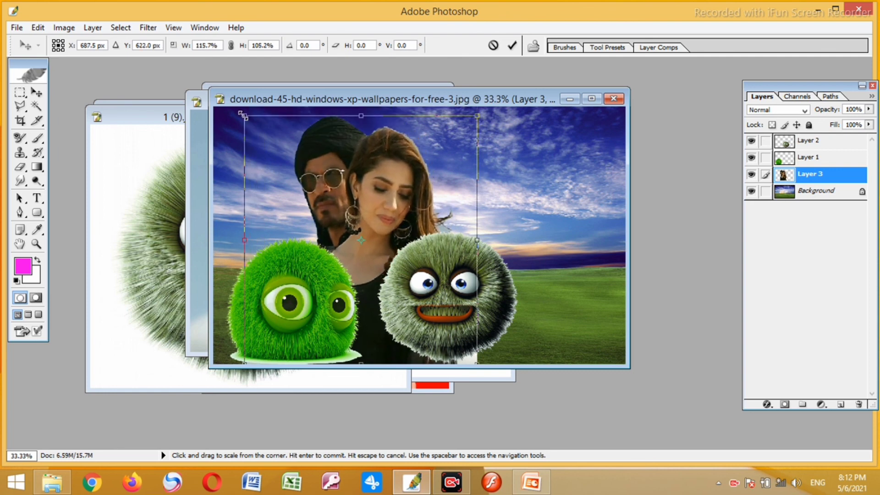
{"action": "key", "text": "Return"}
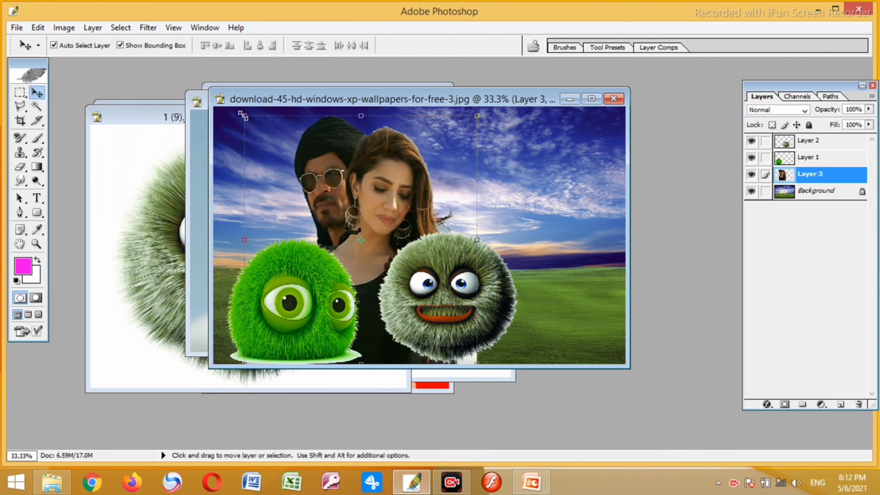